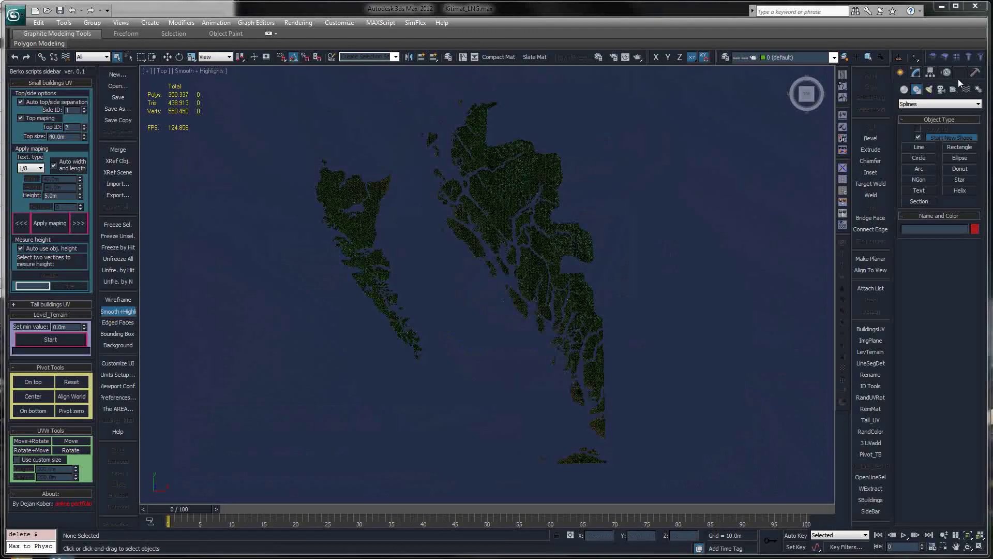
# - Draw a rectangle spline in the Top view framing the whole island terrain, roughly 480 by 380 km
pyautogui.click(959, 149)
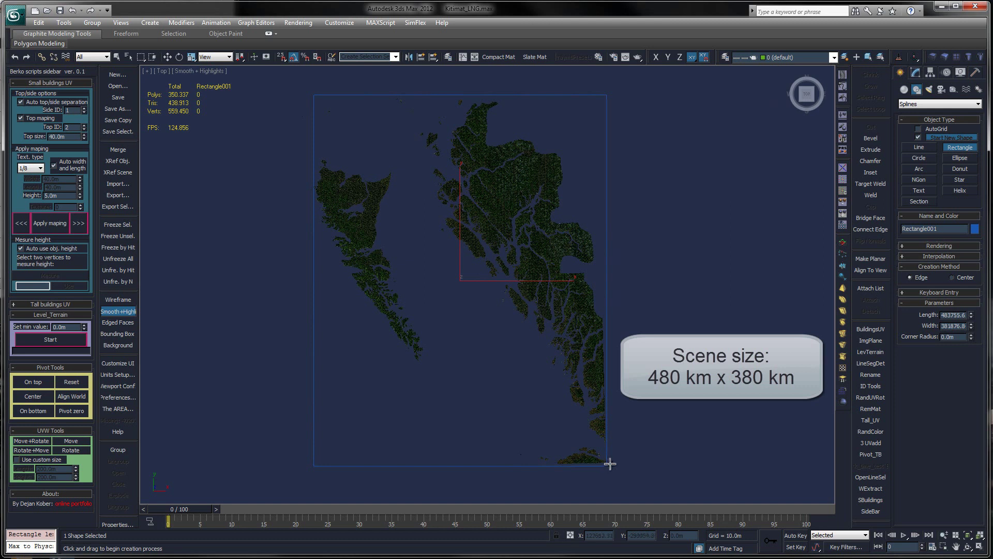
pyautogui.rightClick(632, 453)
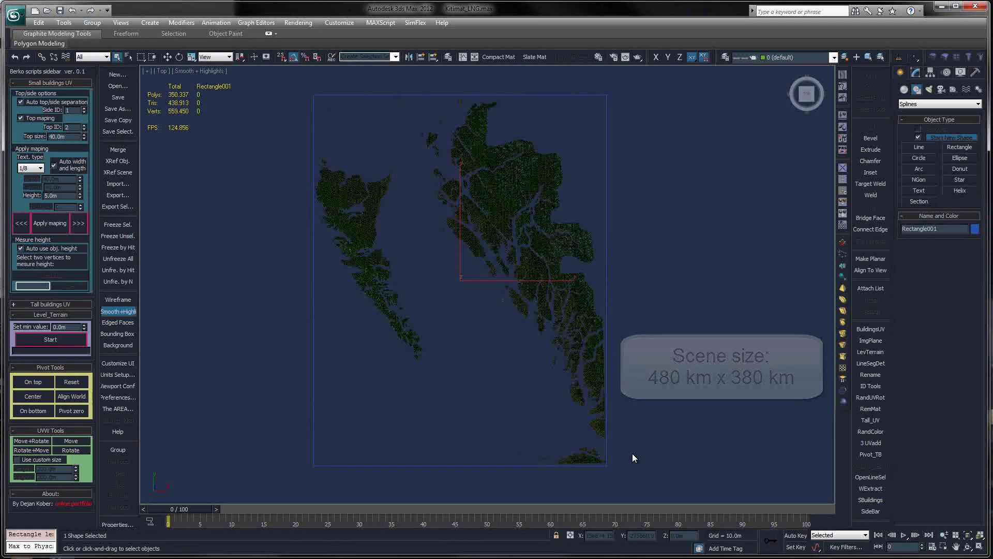
# - Delete Rectangle001 and zoom in on the LNG terminal and its pier in the Top view
pyautogui.press('Delete')
pyautogui.scroll(2, 632, 452)
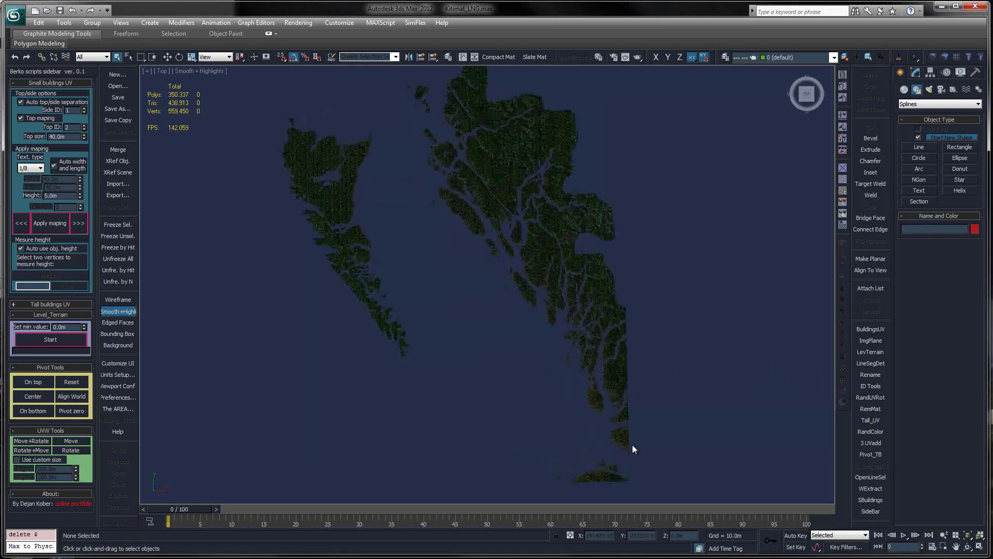
pyautogui.scroll(2, 632, 445)
pyautogui.scroll(2, 620, 444)
pyautogui.scroll(2, 620, 444)
pyautogui.scroll(2, 619, 443)
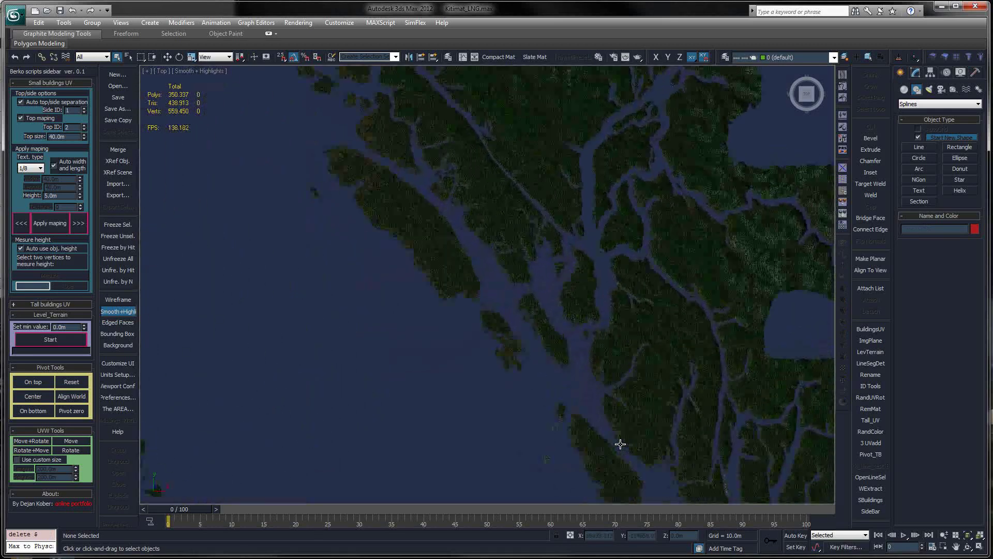
pyautogui.scroll(2, 616, 442)
pyautogui.scroll(2, 611, 440)
pyautogui.scroll(2, 611, 440)
pyautogui.scroll(2, 611, 440)
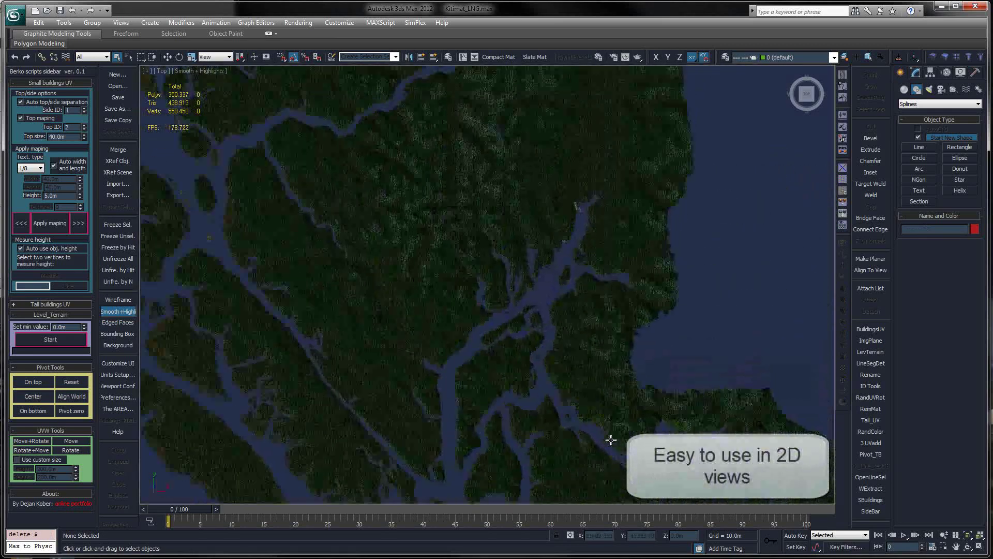
pyautogui.scroll(2, 610, 439)
pyautogui.scroll(2, 611, 440)
pyautogui.scroll(2, 611, 440)
pyautogui.scroll(2, 611, 439)
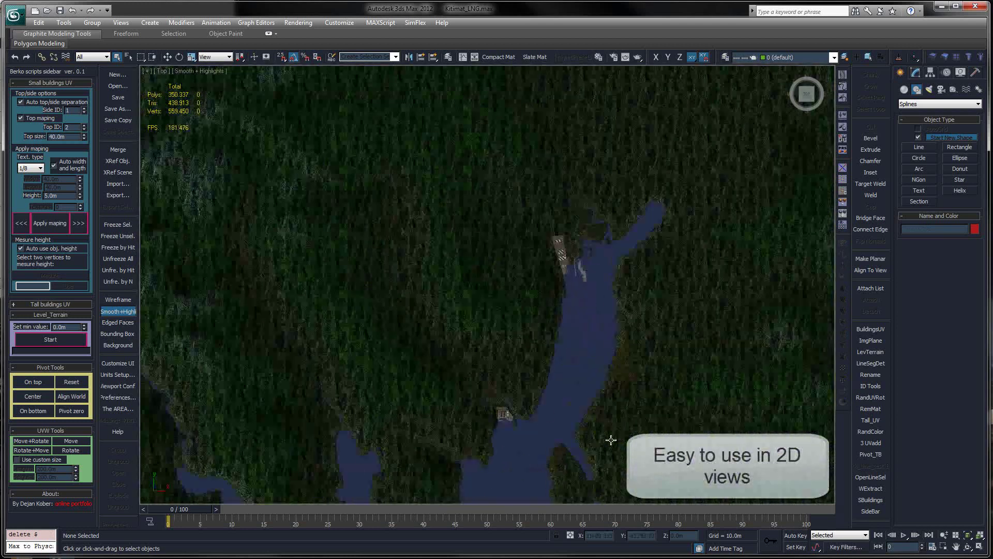
pyautogui.scroll(2, 611, 439)
pyautogui.scroll(2, 611, 440)
pyautogui.scroll(2, 611, 440)
pyautogui.scroll(2, 611, 440)
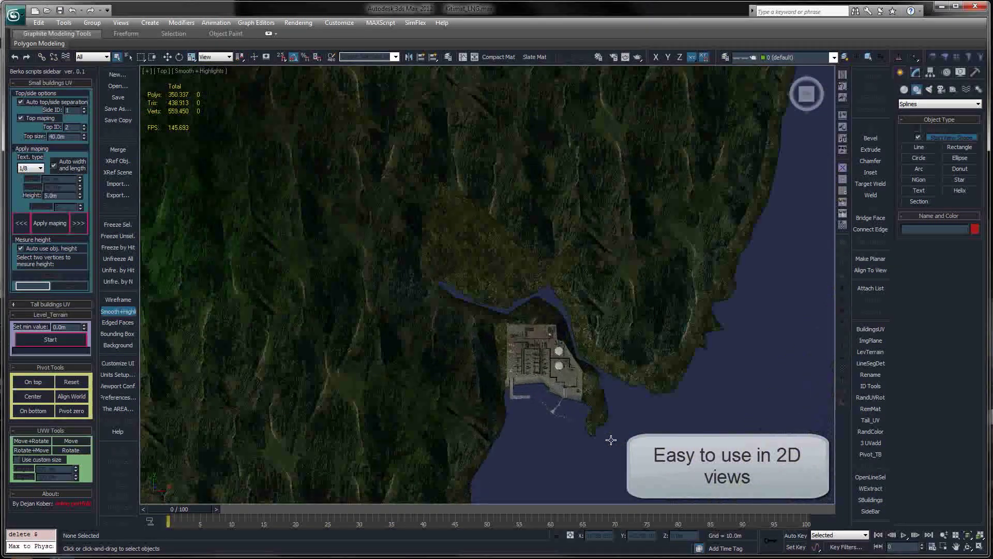
pyautogui.scroll(2, 611, 440)
pyautogui.scroll(2, 611, 440)
pyautogui.scroll(2, 611, 440)
pyautogui.scroll(1, 611, 440)
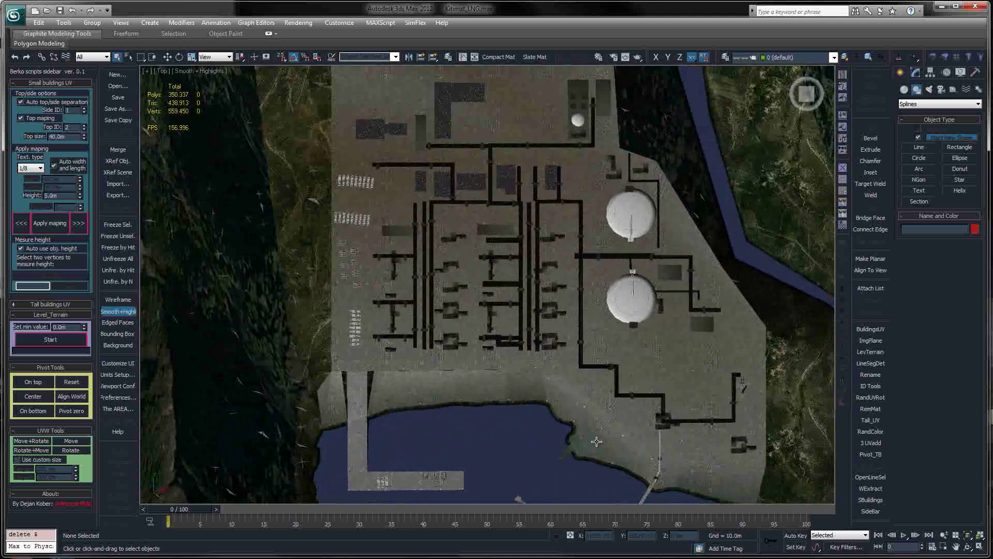
pyautogui.scroll(-1, 606, 441)
pyautogui.scroll(-1, 597, 441)
pyautogui.scroll(2, 596, 440)
pyautogui.scroll(2, 596, 441)
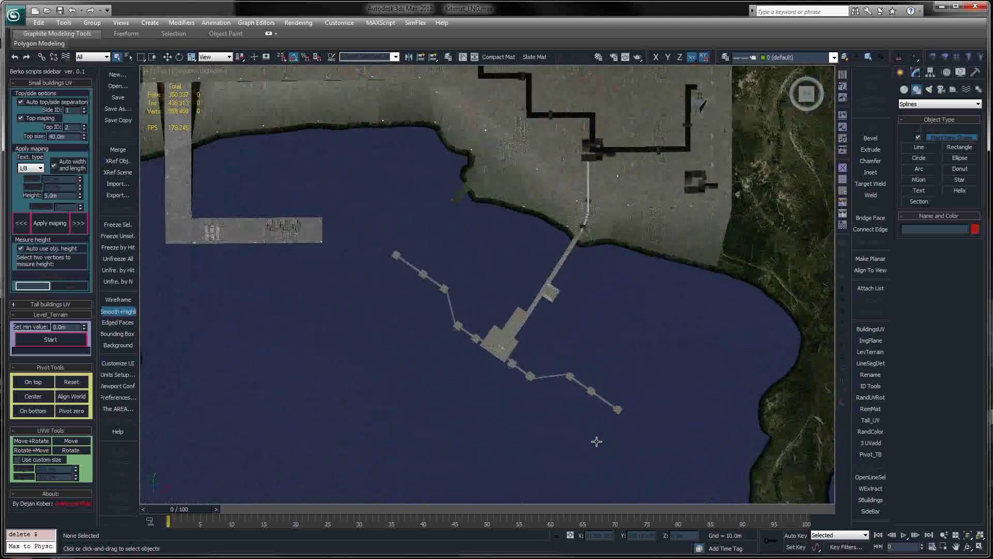
pyautogui.scroll(2, 596, 441)
pyautogui.scroll(2, 596, 441)
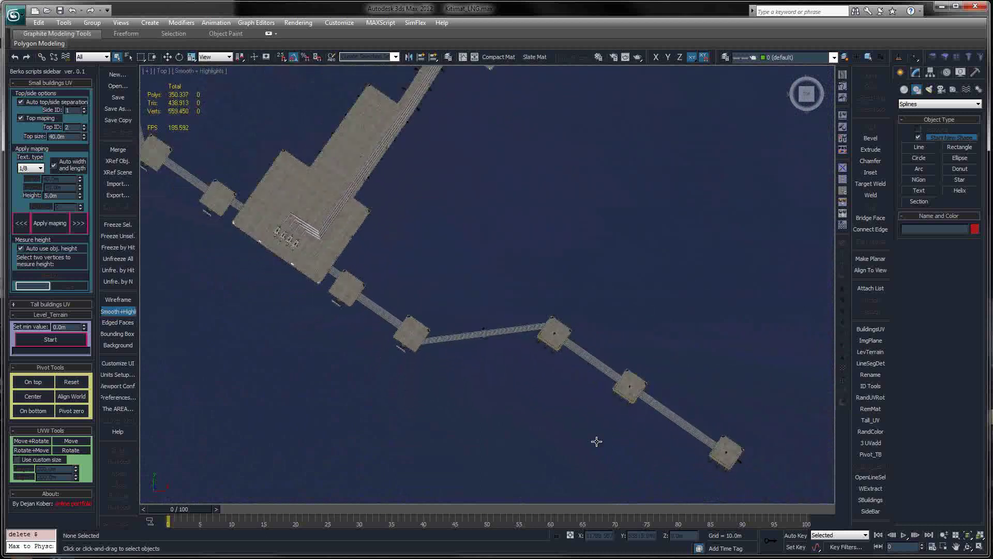
# - Zoom back out from the terminal to the wider island view
pyautogui.scroll(-3, 597, 440)
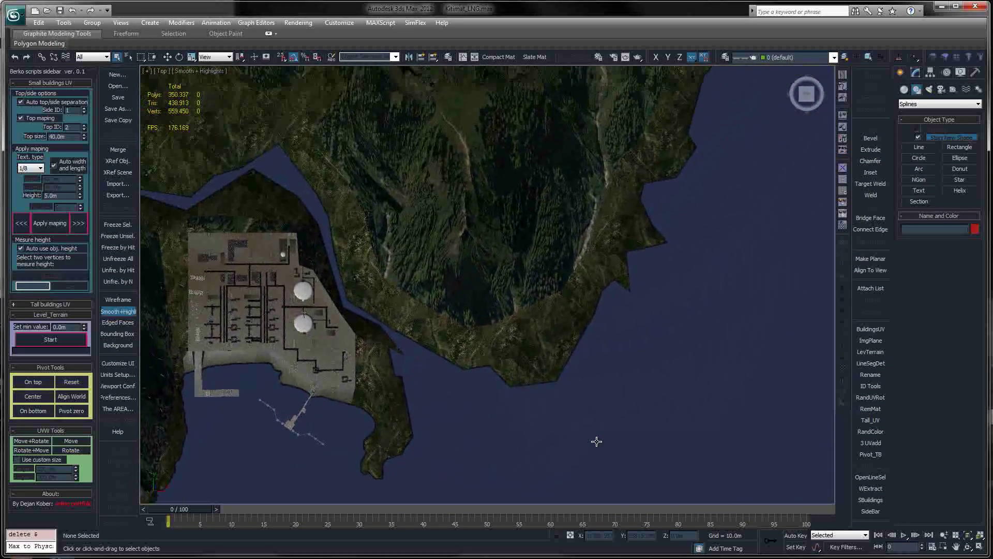
pyautogui.scroll(-2, 597, 440)
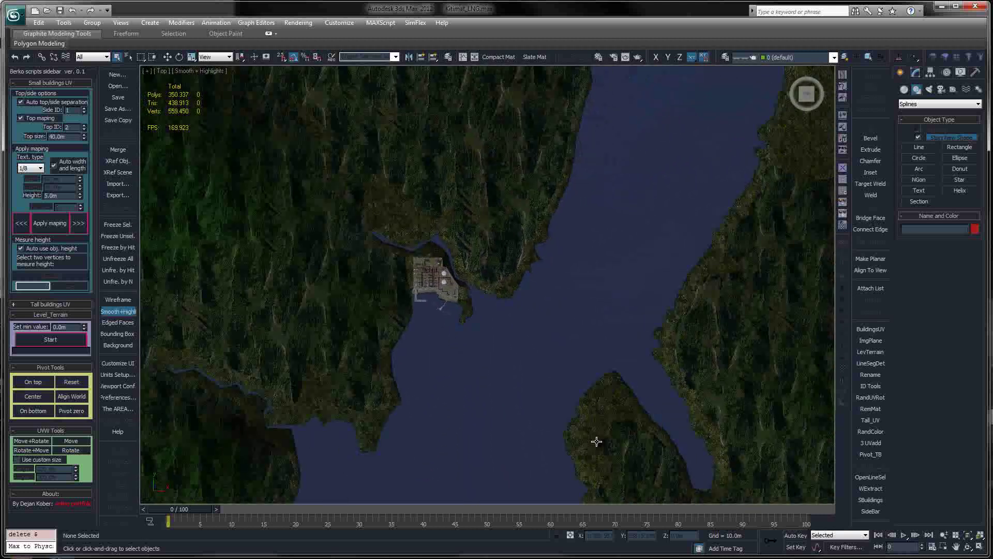
pyautogui.scroll(-2, 597, 441)
pyautogui.scroll(-2, 596, 441)
pyautogui.scroll(-2, 596, 441)
pyautogui.scroll(-2, 597, 441)
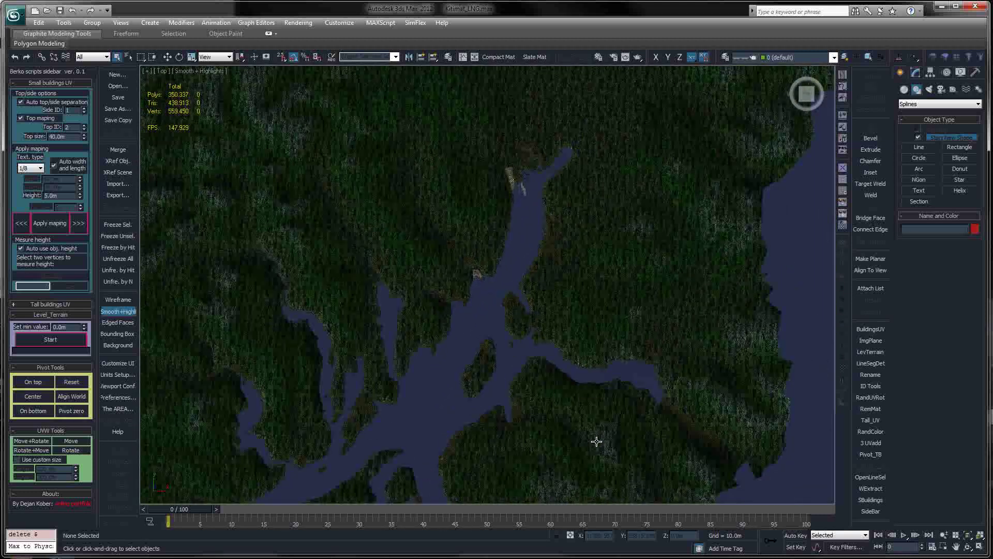
pyautogui.scroll(-2, 597, 441)
pyautogui.scroll(-2, 596, 441)
pyautogui.scroll(-2, 596, 441)
pyautogui.scroll(-2, 597, 441)
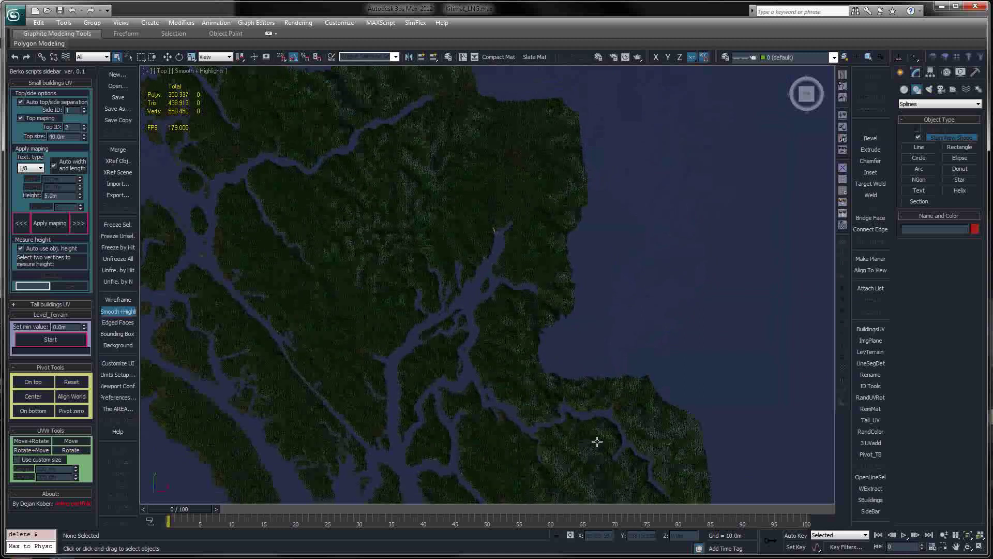
# - Switch to the Perspective view and zoom in close on the pier's pilings and striped deck edge
pyautogui.press('p')
pyautogui.scroll(2, 596, 440)
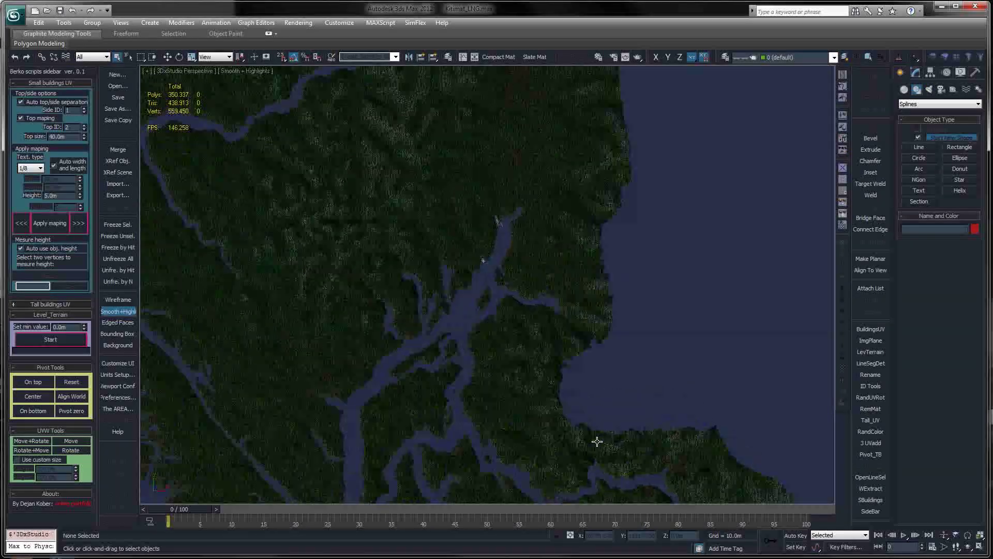
pyautogui.scroll(2, 596, 441)
pyautogui.scroll(2, 597, 441)
pyautogui.scroll(2, 597, 441)
pyautogui.scroll(2, 597, 440)
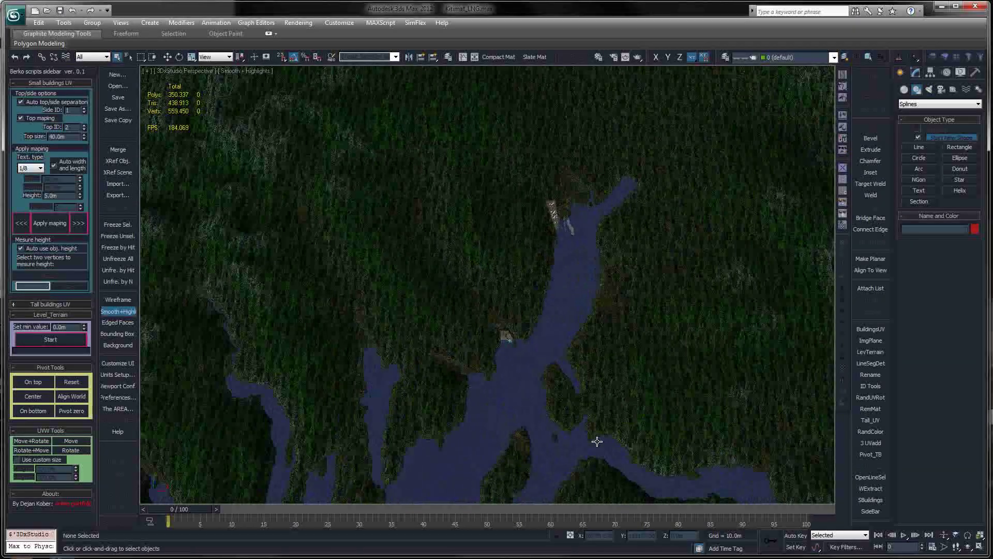
pyautogui.scroll(2, 597, 440)
pyautogui.scroll(2, 596, 441)
pyautogui.scroll(2, 596, 441)
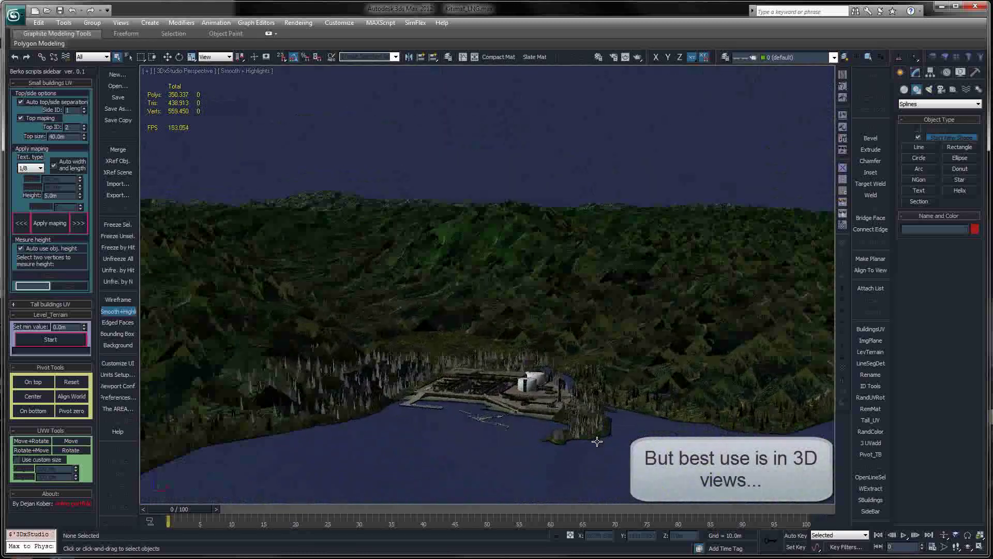
pyautogui.scroll(2, 596, 441)
pyautogui.scroll(1, 597, 442)
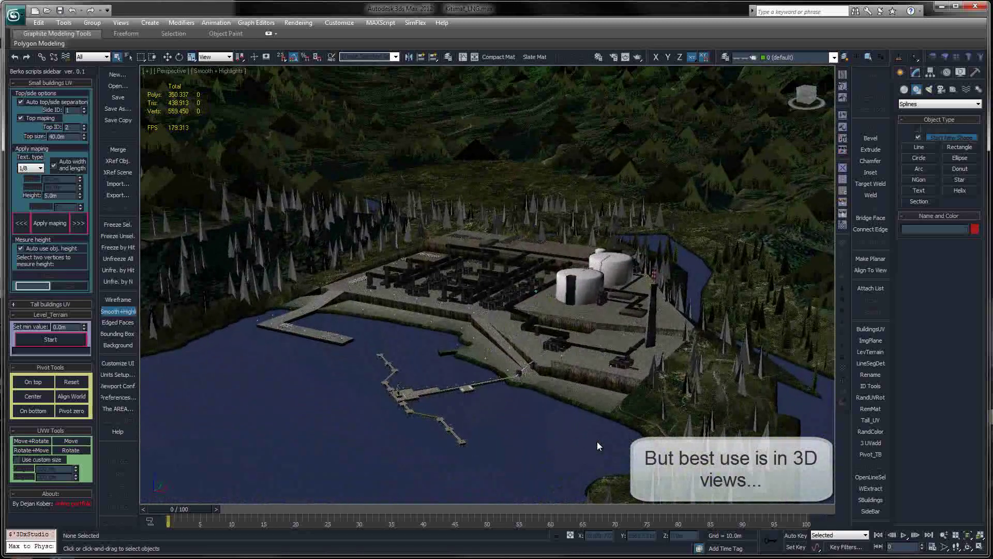
pyautogui.scroll(2, 597, 442)
pyautogui.scroll(1, 593, 448)
pyautogui.scroll(2, 593, 448)
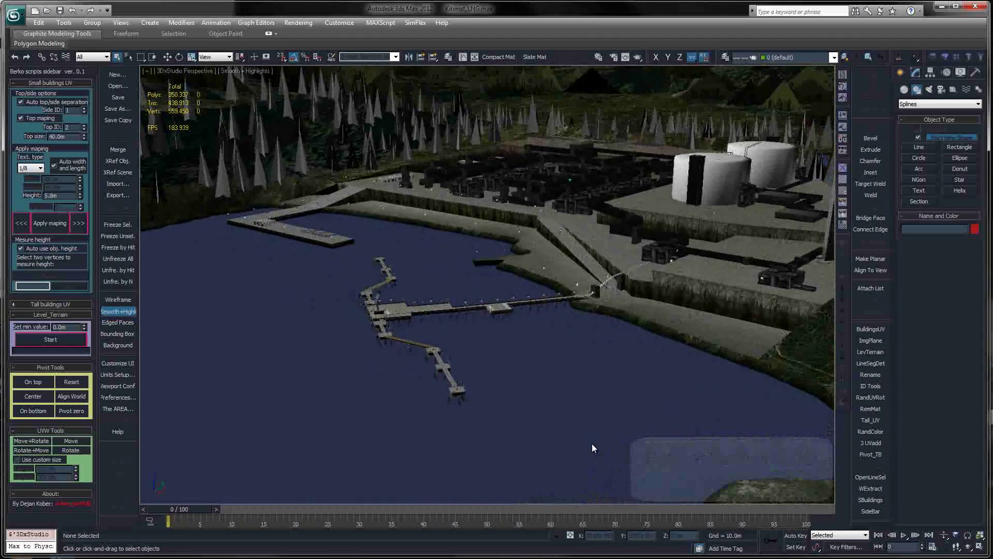
pyautogui.scroll(2, 593, 448)
pyautogui.scroll(1, 592, 445)
pyautogui.scroll(2, 593, 445)
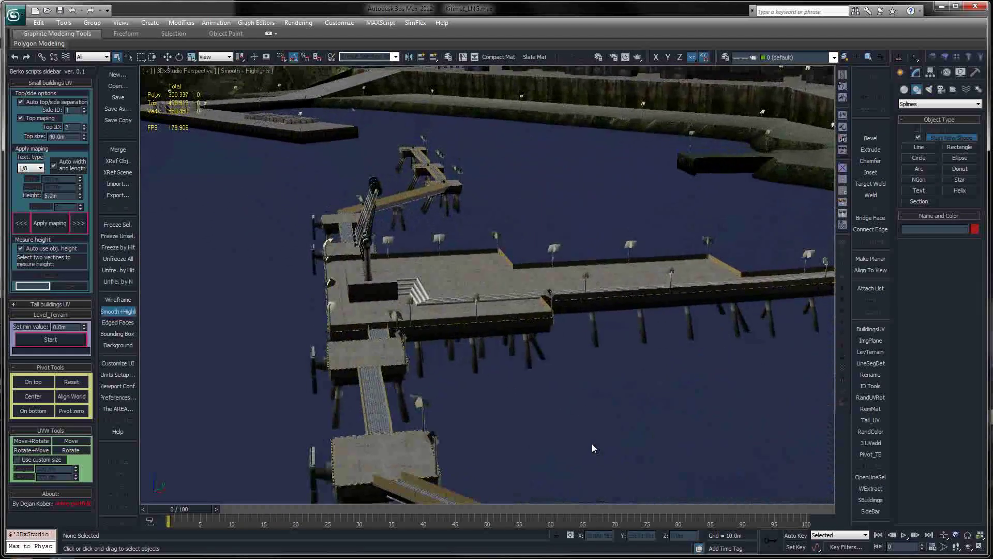
pyautogui.scroll(1, 592, 448)
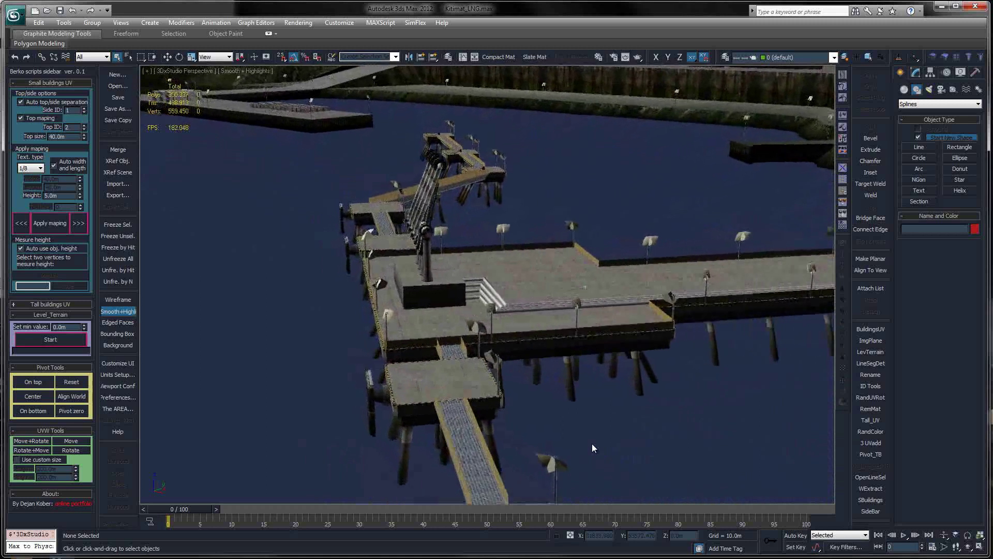
pyautogui.scroll(2, 593, 448)
pyautogui.scroll(2, 592, 448)
pyautogui.scroll(2, 592, 443)
pyautogui.scroll(2, 592, 442)
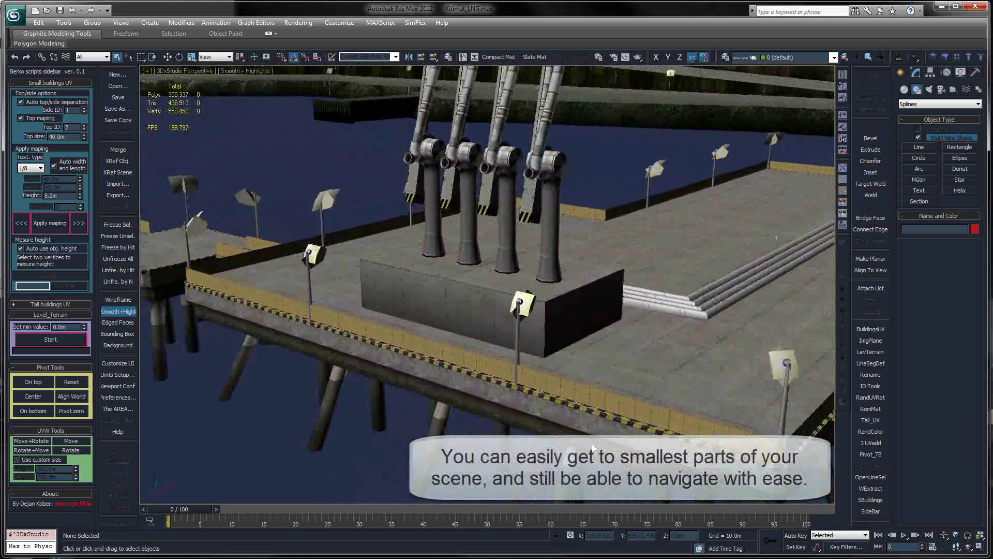
pyautogui.scroll(2, 592, 443)
pyautogui.scroll(2, 592, 443)
pyautogui.scroll(2, 592, 448)
pyautogui.scroll(2, 592, 448)
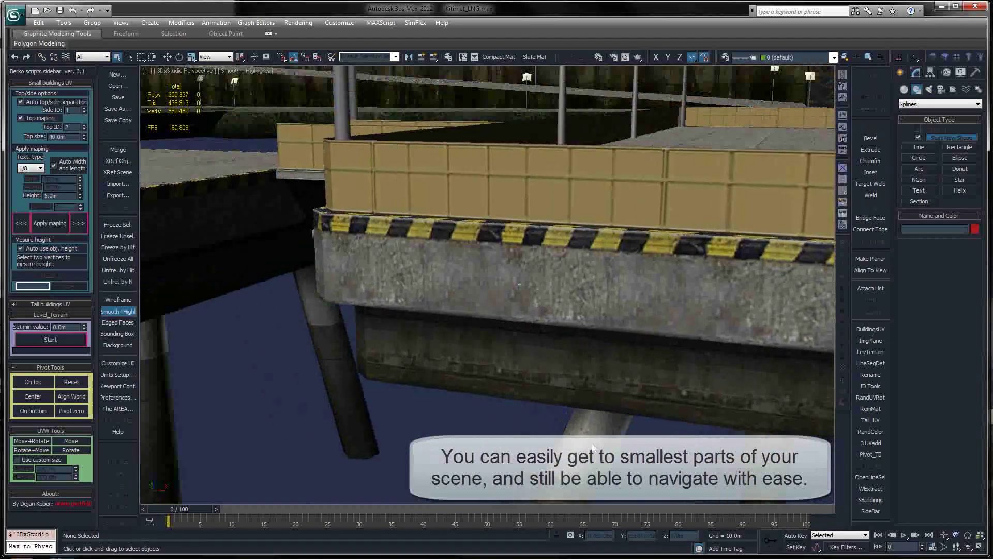
pyautogui.scroll(-2, 593, 446)
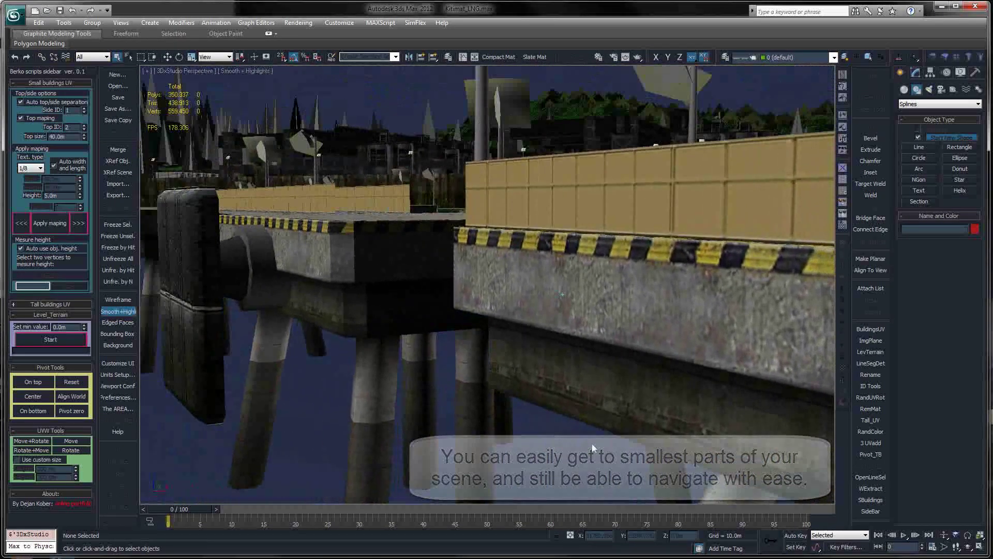
pyautogui.scroll(-2, 593, 446)
pyautogui.scroll(-2, 593, 446)
pyautogui.scroll(-2, 593, 446)
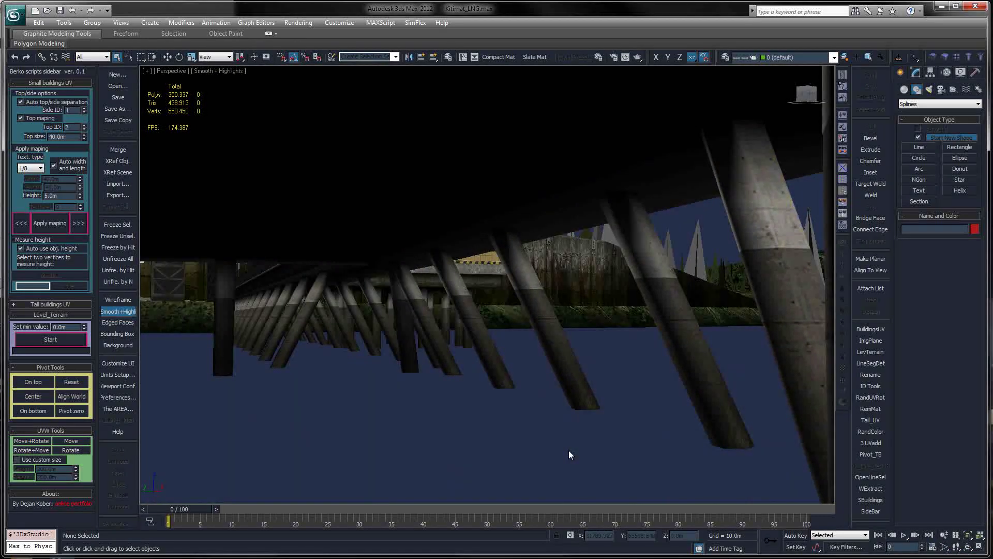
# - Toggle viewport statistics to show polygon counts and frame rate
pyautogui.press('7')
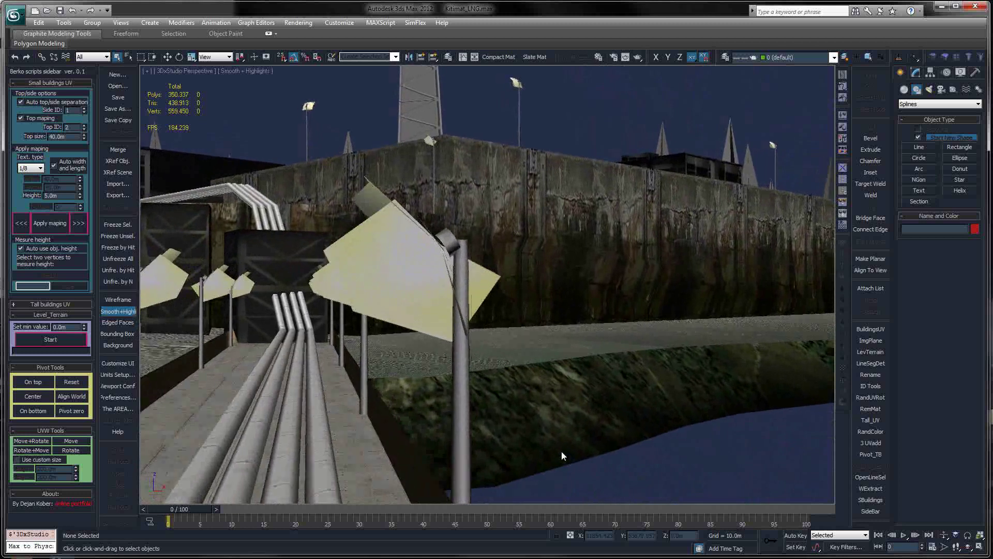
# - In the Top view, start Line001 with its first vertices in the water below the terminal
pyautogui.press('t')
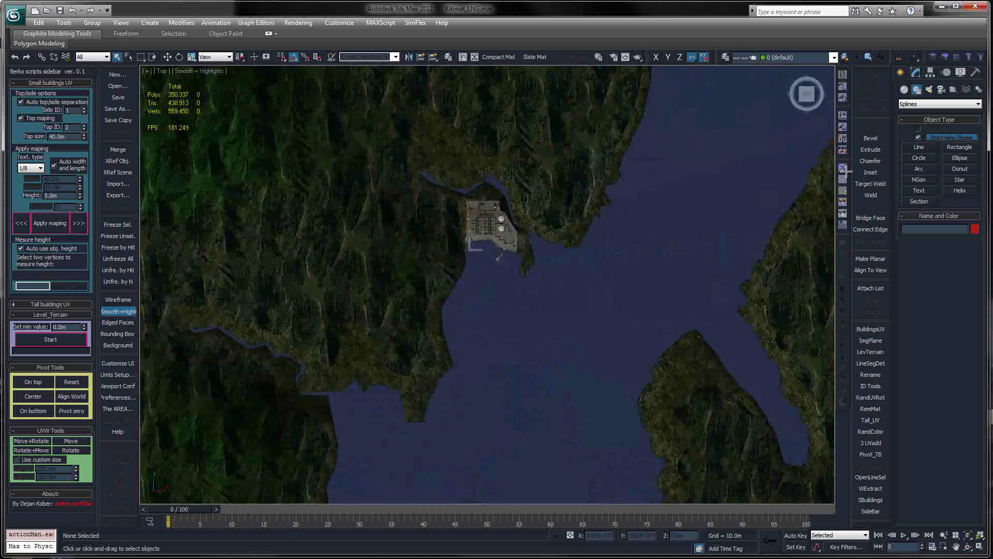
pyautogui.press('l')
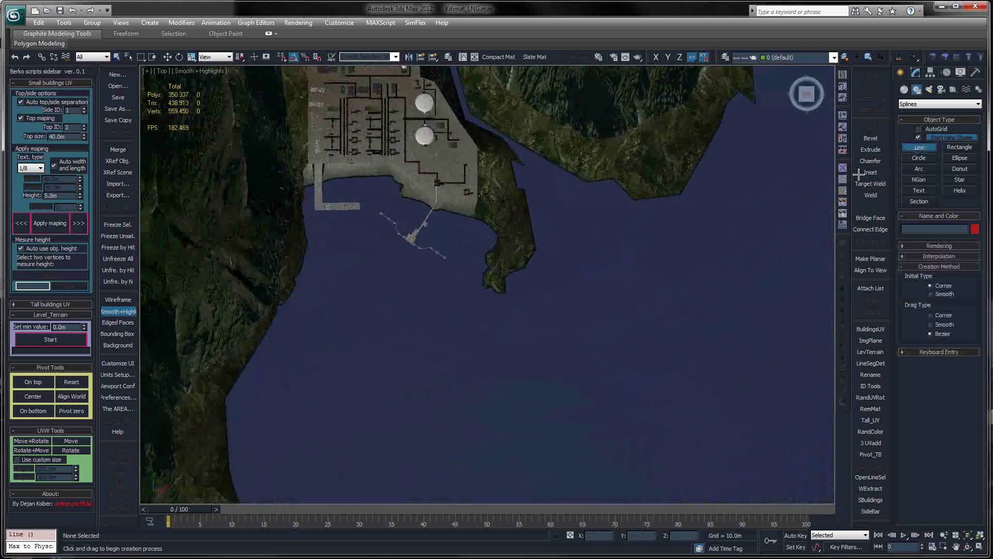
pyautogui.scroll(3, 566, 370)
pyautogui.click(409, 347)
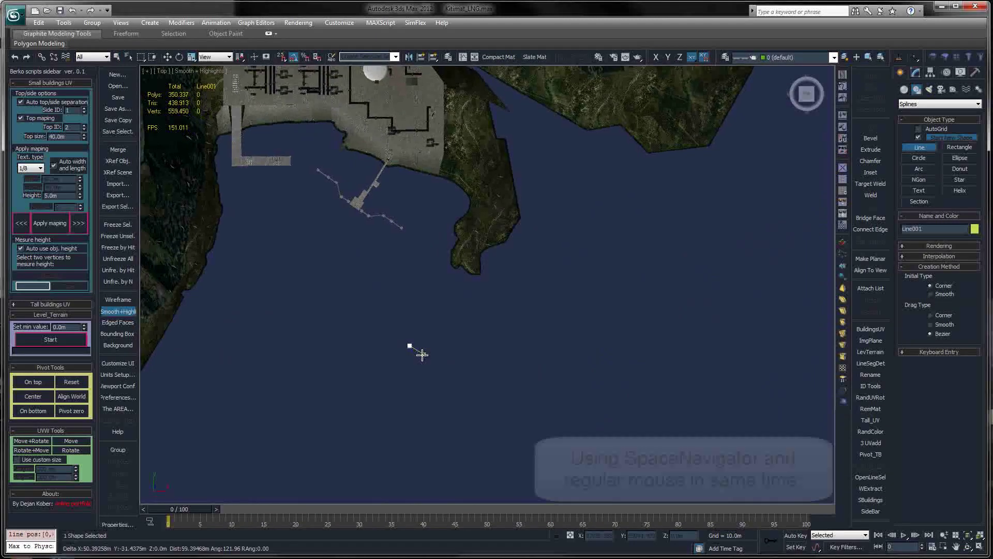
pyautogui.click(463, 365)
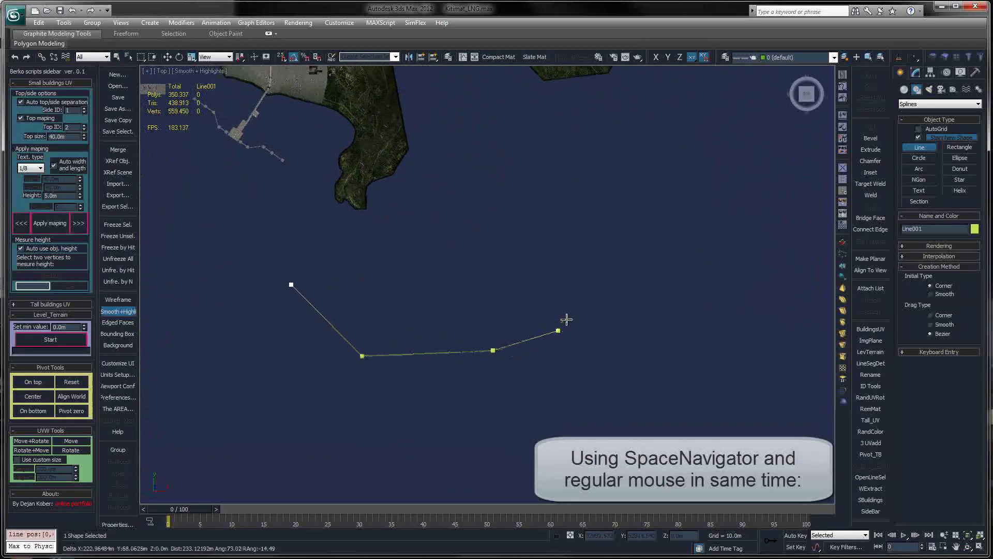
pyautogui.click(593, 236)
pyautogui.click(610, 285)
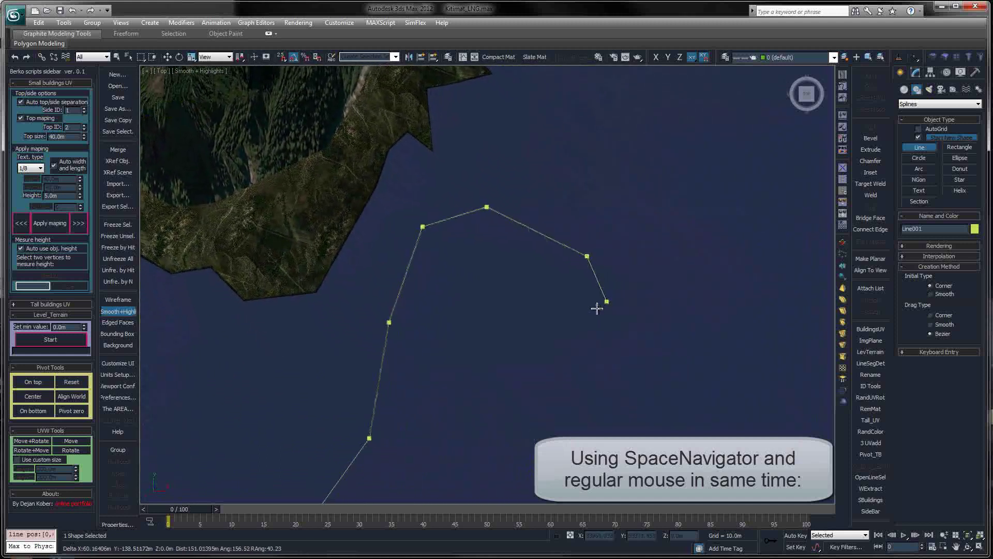
# - Extend the line with four more vertices down the bay's channel
pyautogui.click(473, 369)
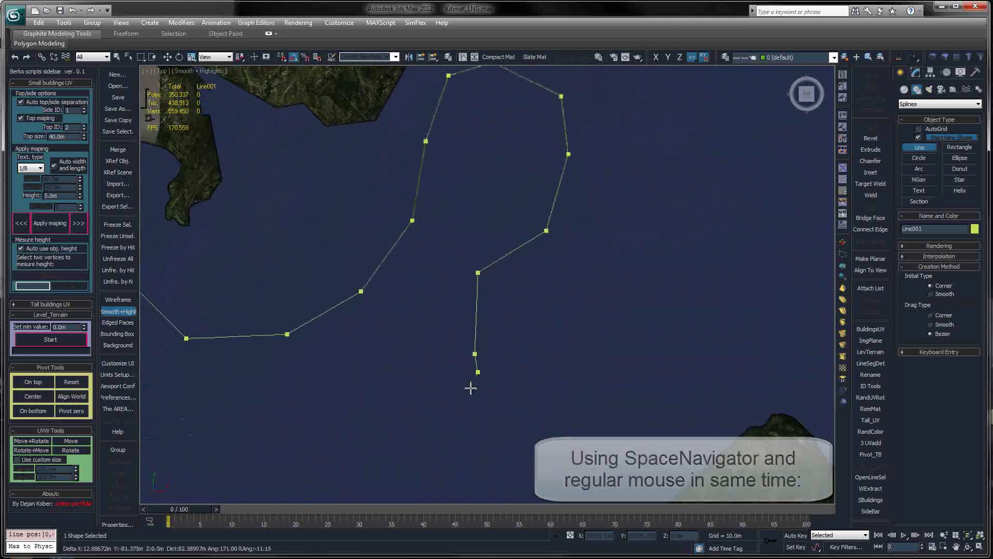
pyautogui.click(471, 390)
pyautogui.click(464, 399)
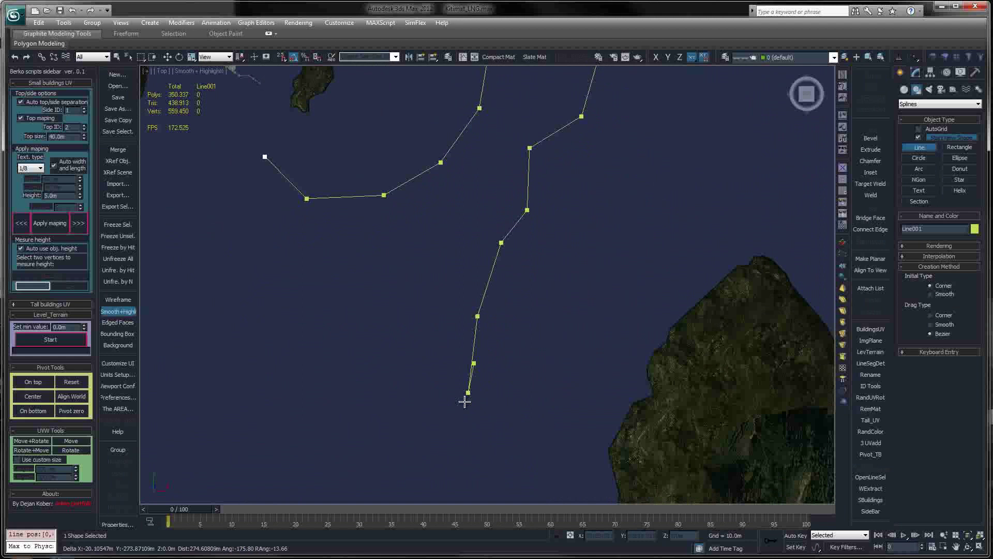
pyautogui.click(434, 412)
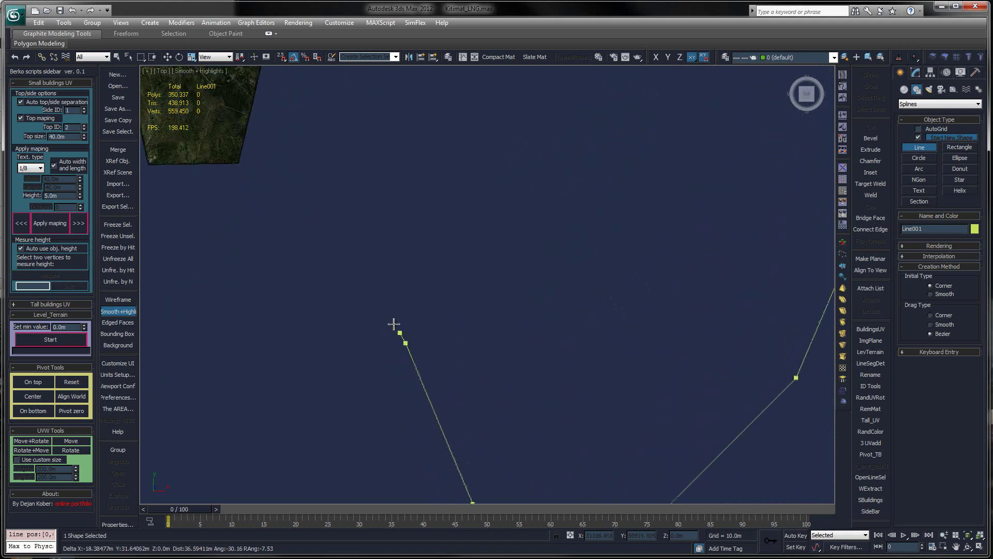
# - Continue the line along the coast and back toward the pier, ending in nearby water
pyautogui.click(381, 304)
pyautogui.click(382, 283)
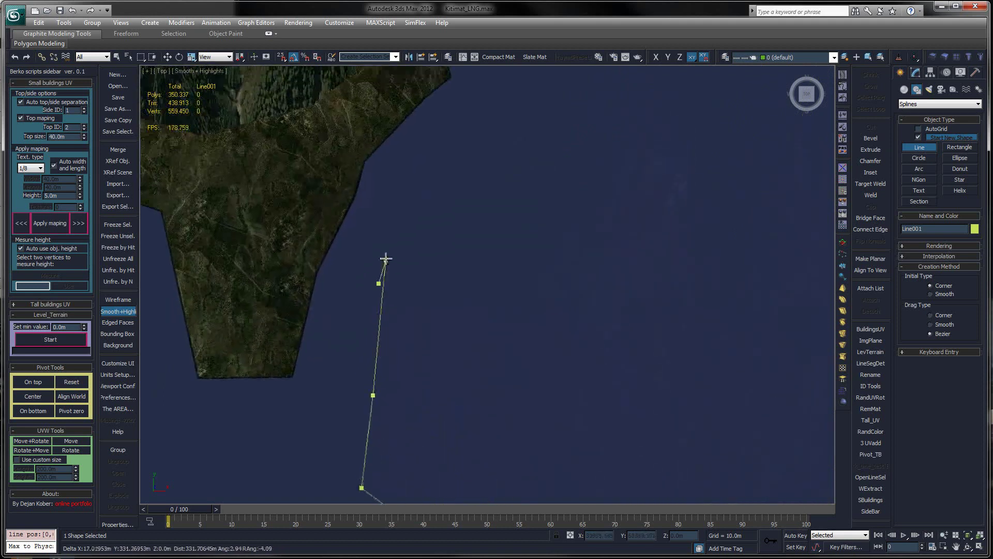
pyautogui.click(421, 218)
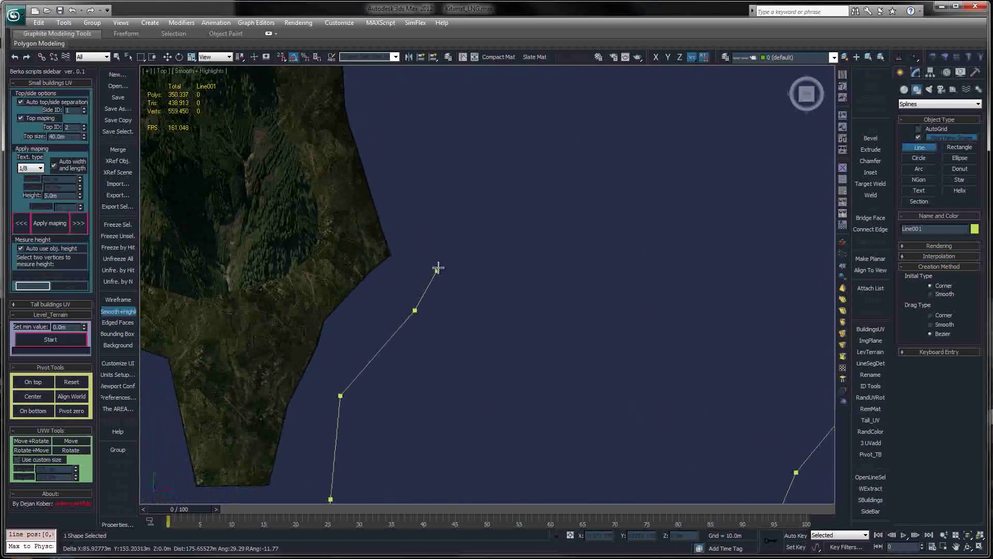
pyautogui.click(448, 242)
pyautogui.click(457, 207)
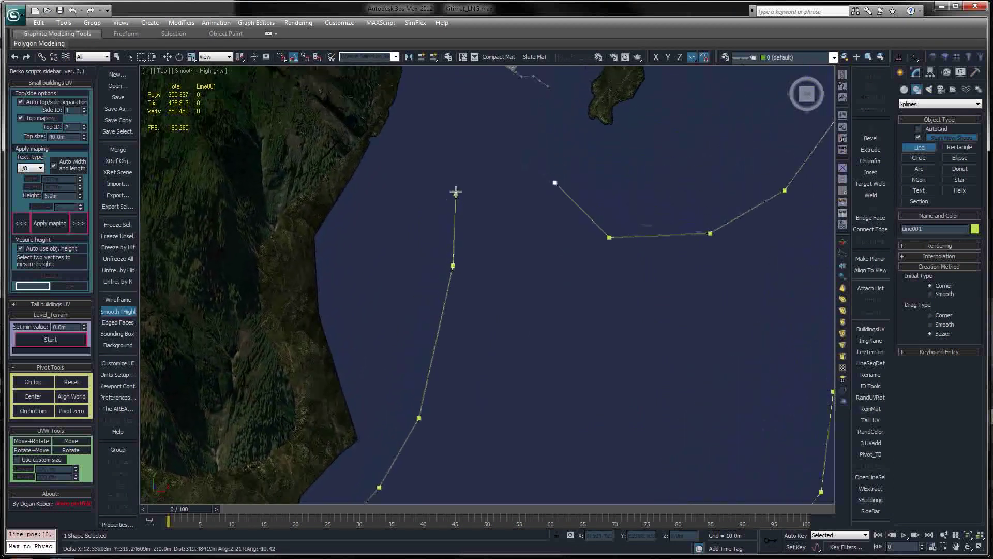
pyautogui.click(455, 186)
pyautogui.click(461, 143)
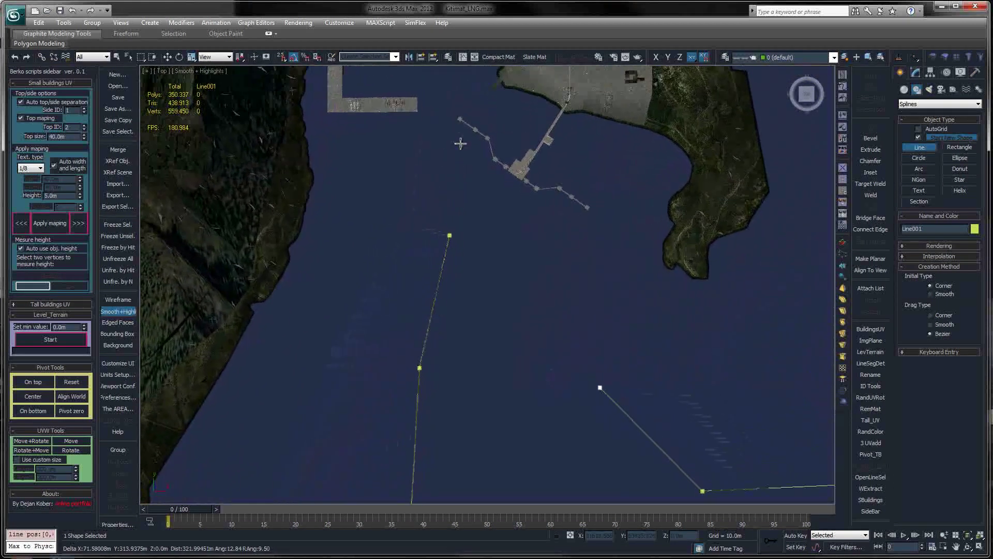
# - Zoom in on the pier and add a Line001 vertex beside the mooring platform
pyautogui.scroll(5, 457, 142)
pyautogui.scroll(2, 456, 141)
pyautogui.scroll(2, 455, 147)
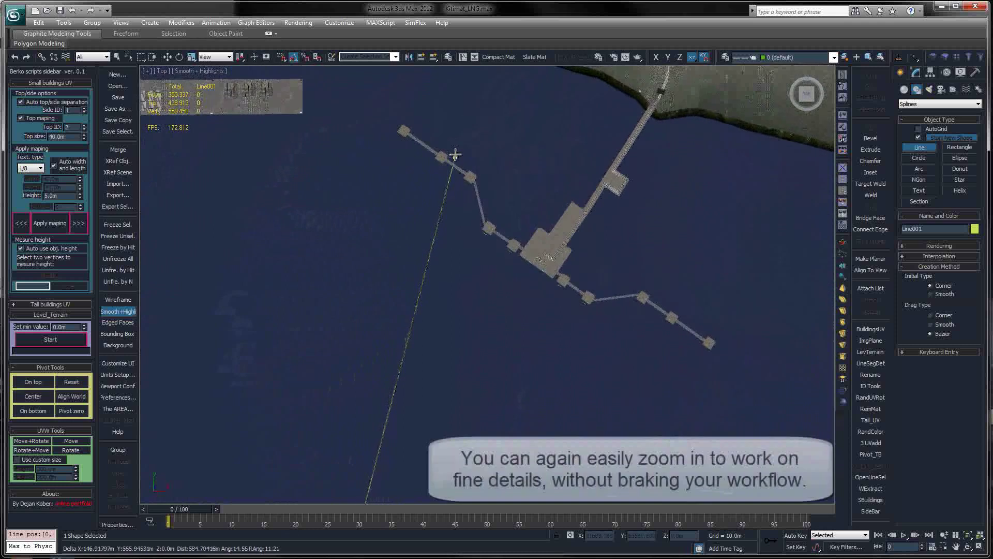
pyautogui.scroll(2, 450, 155)
pyautogui.scroll(2, 457, 151)
pyautogui.scroll(2, 454, 157)
pyautogui.scroll(2, 454, 159)
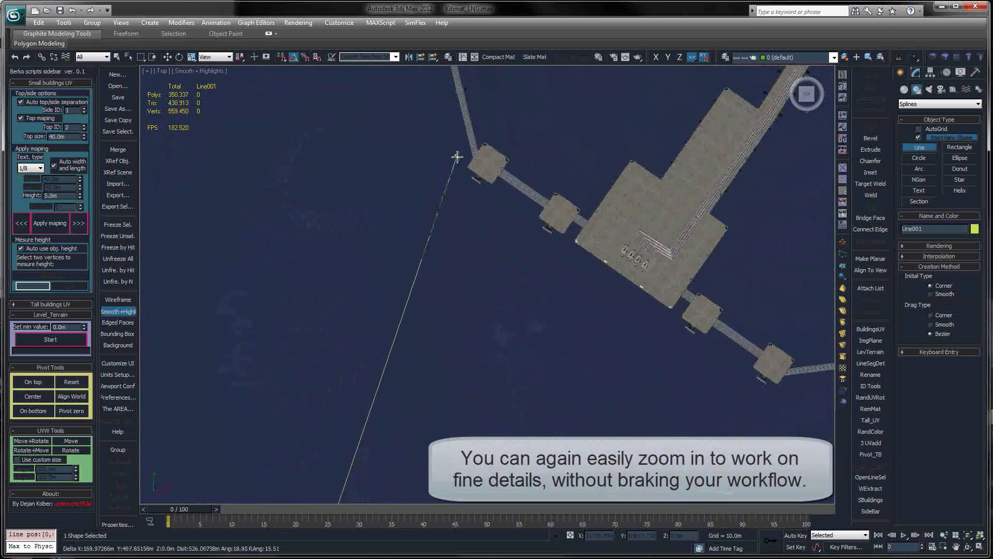
pyautogui.scroll(2, 455, 155)
pyautogui.scroll(2, 453, 166)
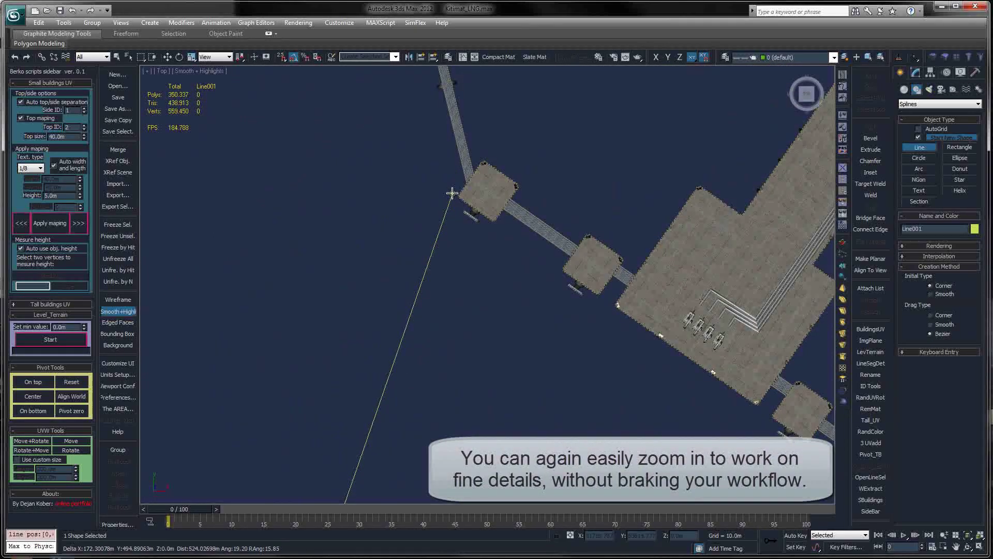
pyautogui.scroll(2, 451, 194)
pyautogui.click(437, 167)
# - Zoom closer onto the pier end to check the line's final vertex, then zoom back out
pyautogui.scroll(2, 449, 181)
pyautogui.scroll(2, 454, 171)
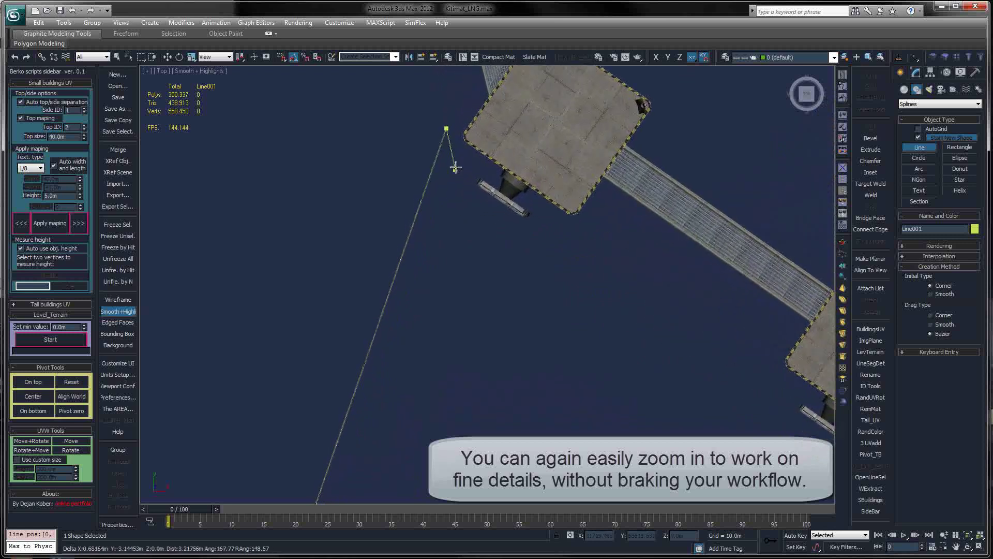
pyautogui.scroll(2, 463, 167)
pyautogui.scroll(2, 476, 166)
pyautogui.scroll(2, 489, 165)
pyautogui.scroll(1, 502, 165)
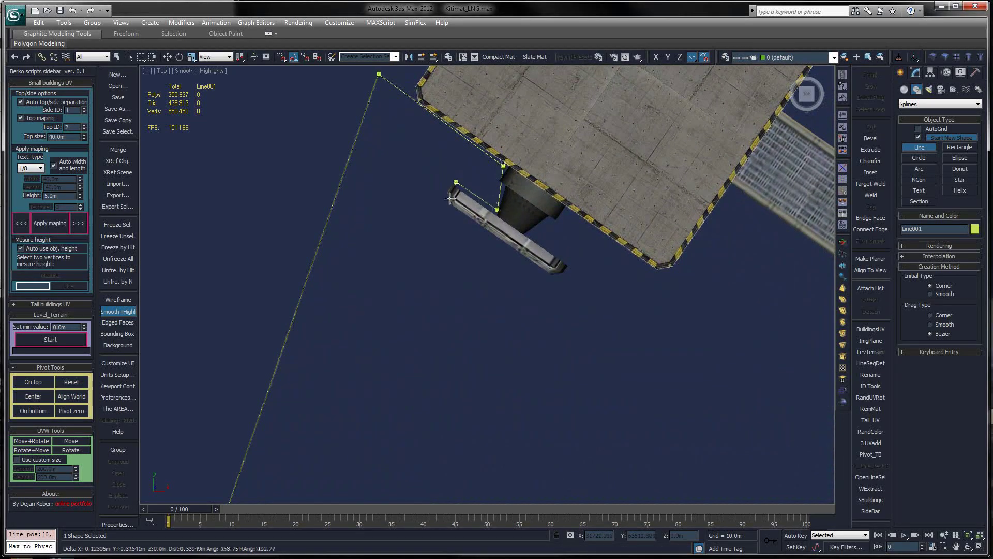
pyautogui.scroll(2, 445, 207)
pyautogui.scroll(2, 451, 211)
pyautogui.scroll(2, 486, 214)
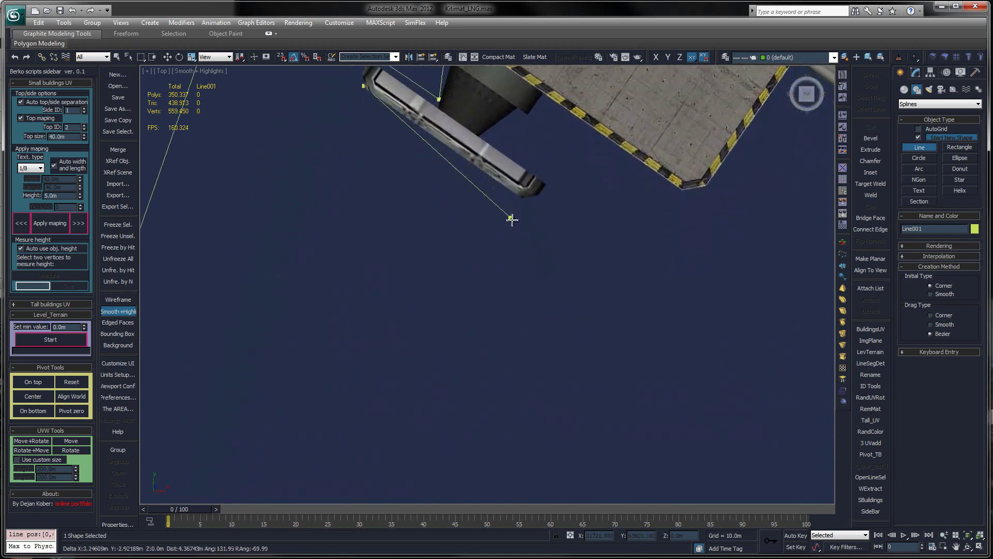
pyautogui.scroll(2, 511, 201)
pyautogui.scroll(2, 505, 187)
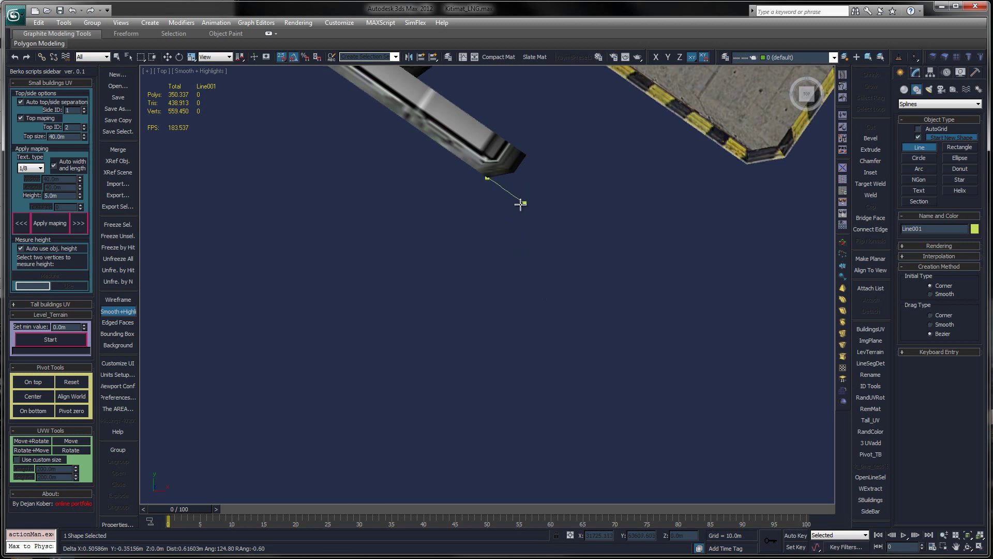
pyautogui.scroll(-2, 520, 204)
pyautogui.scroll(-2, 519, 207)
pyautogui.scroll(-3, 521, 212)
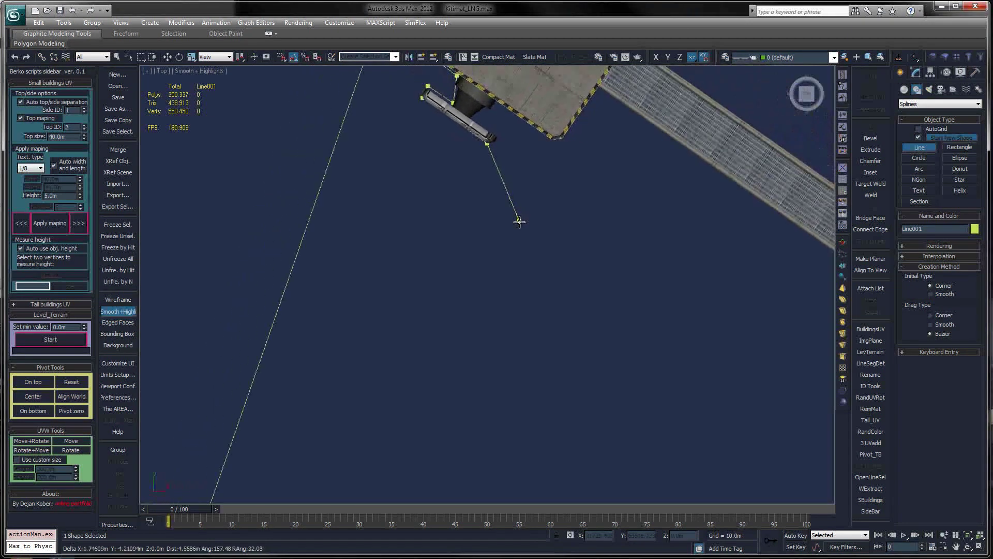
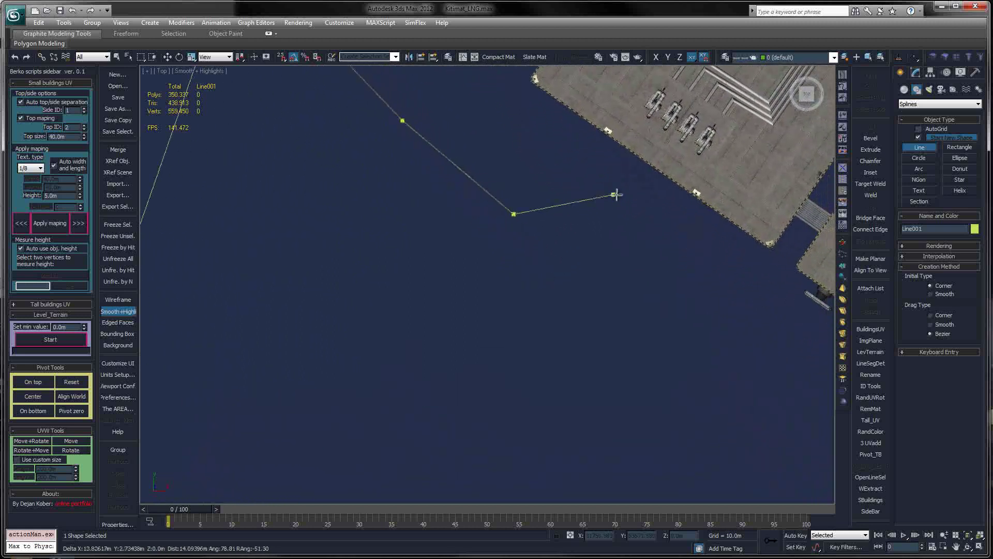
# - Remove the misplaced last vertex and close Line001 at its first vertex into one loop
pyautogui.scroll(-1, 637, 228)
pyautogui.scroll(-2, 595, 284)
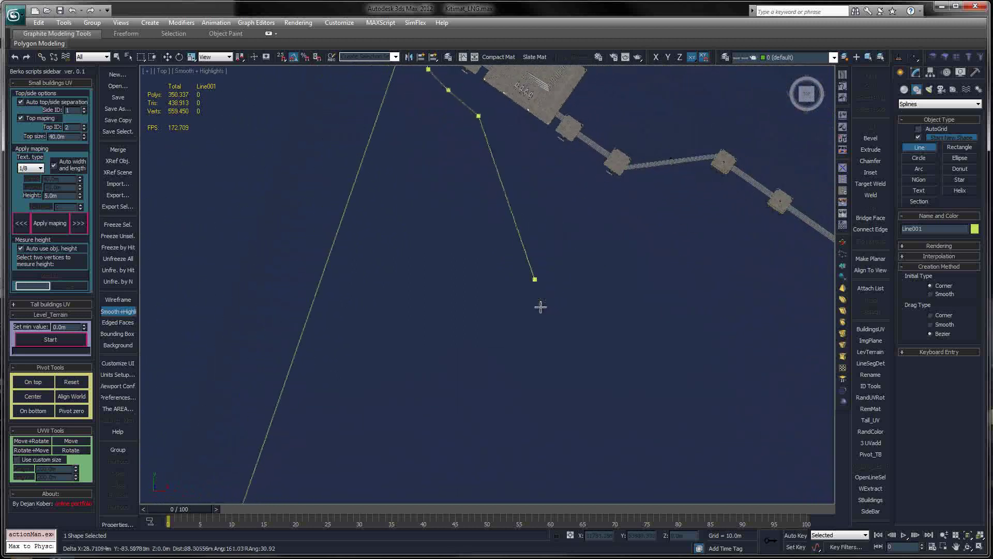
pyautogui.scroll(-2, 540, 306)
pyautogui.press('BackSpace')
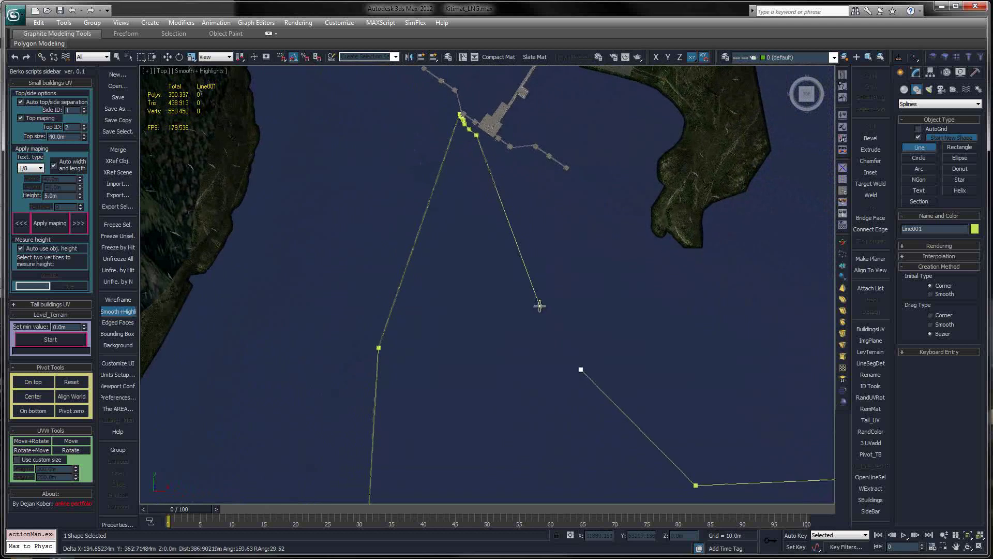
pyautogui.moveTo(554, 338); pyautogui.dragTo(555, 331, button='middle')
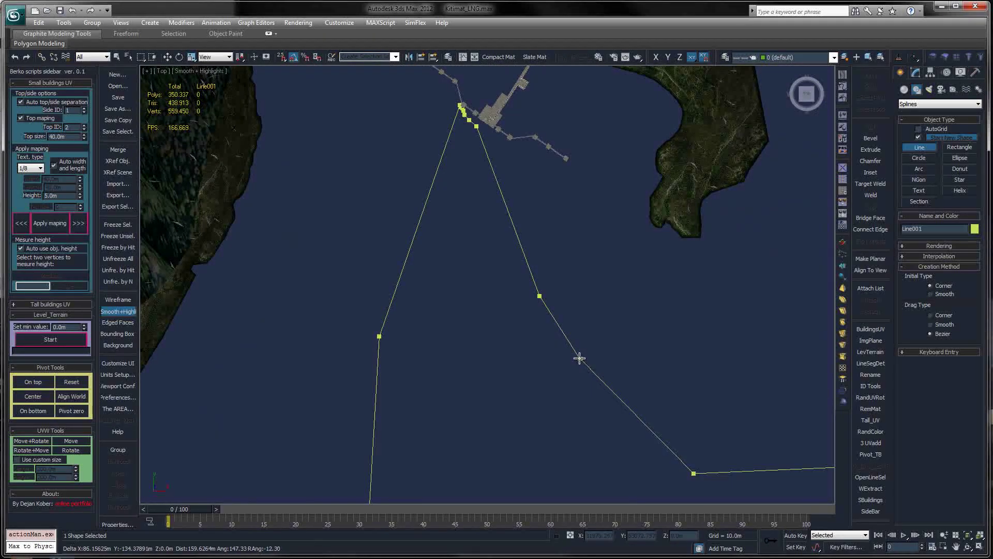
pyautogui.click(485, 308)
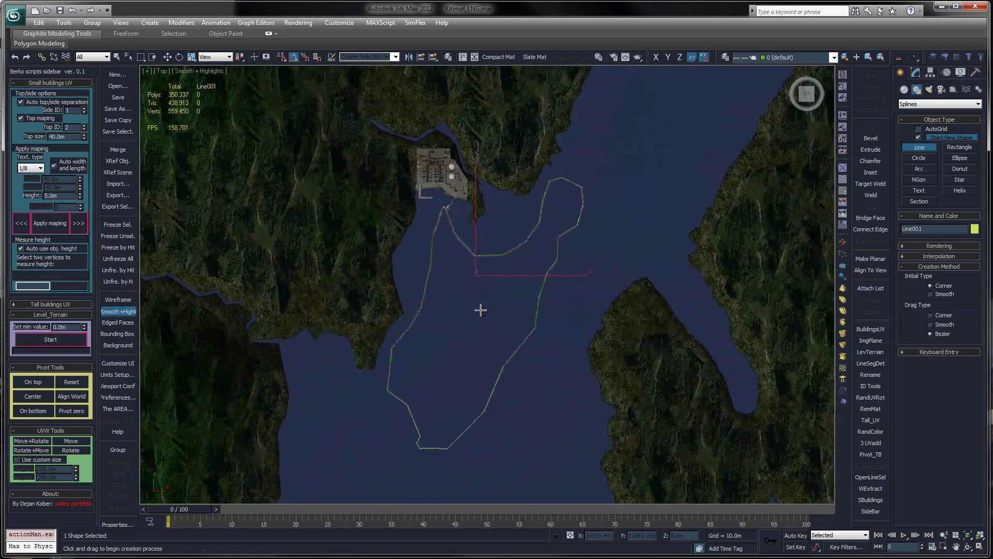
# - Show the Top view in wireframe, end Line creation, and delete the Line001 outline
pyautogui.press('F3')
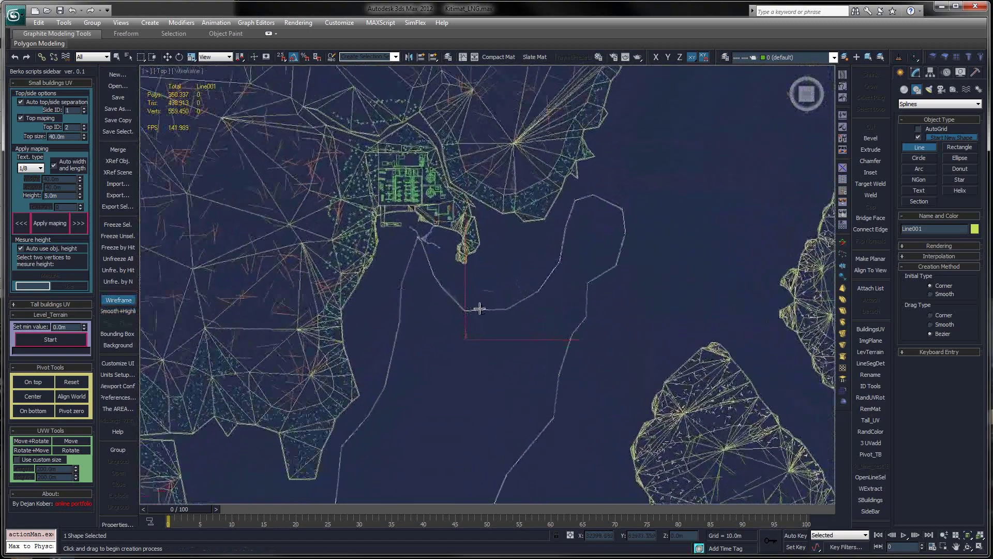
pyautogui.rightClick(479, 309)
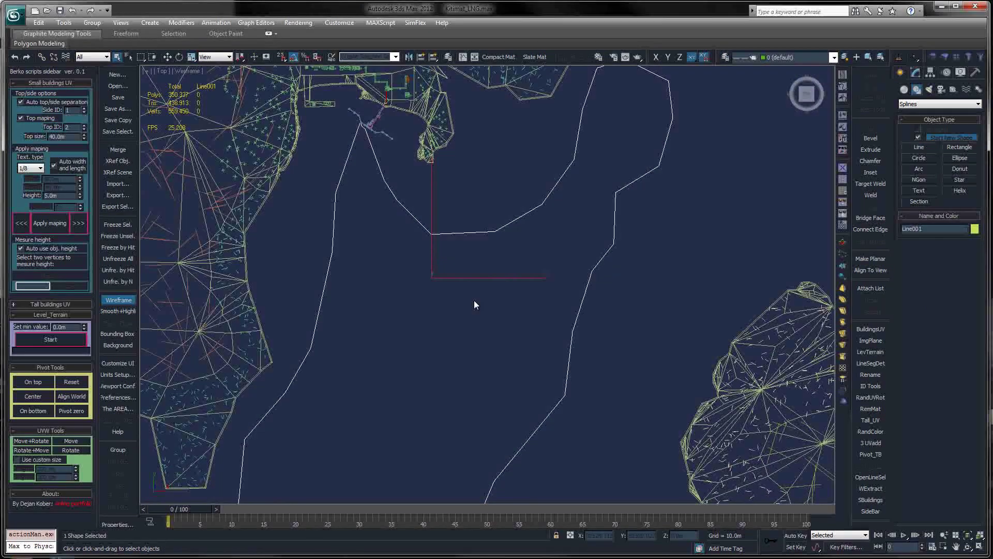
pyautogui.press('Delete')
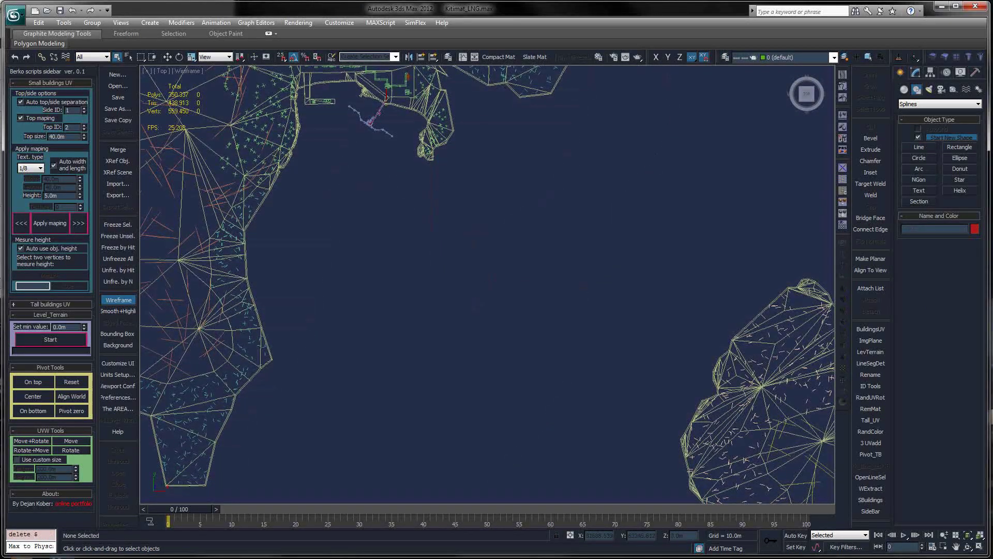